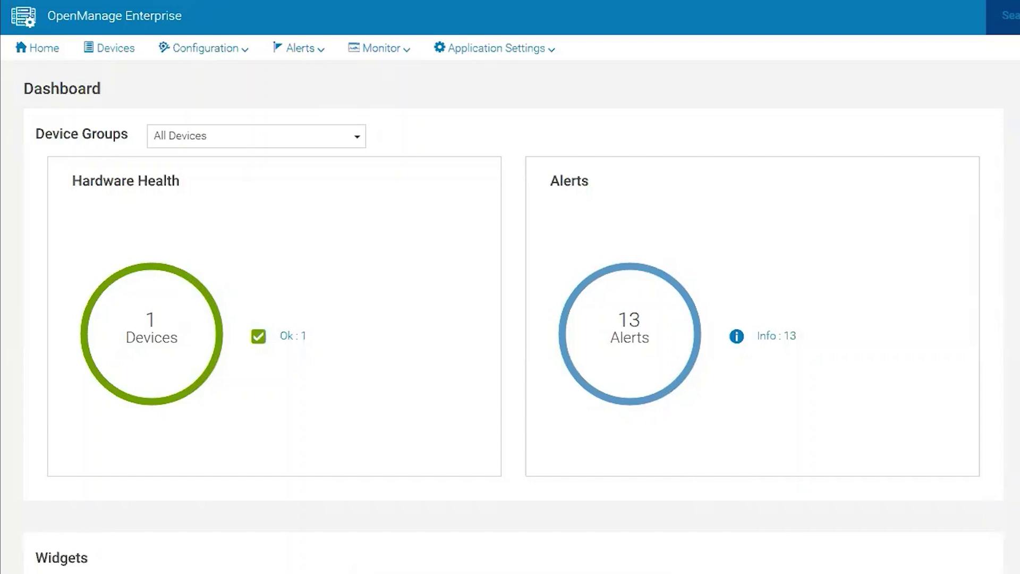
# Go to Console and Extensions settings and find Power Manager listed as AVAILABLE under Extensions
pyautogui.click(489, 48)
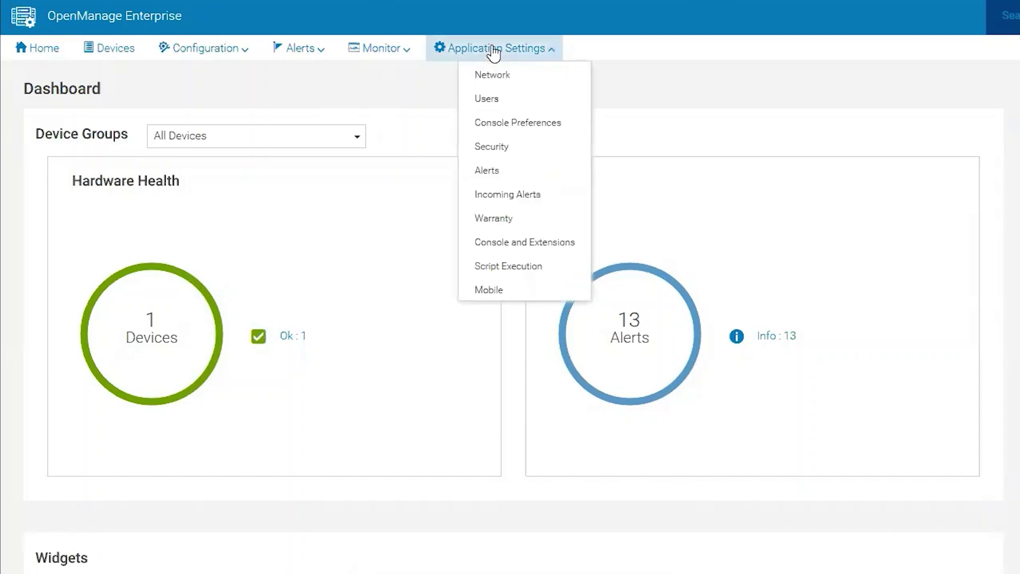
pyautogui.click(526, 246)
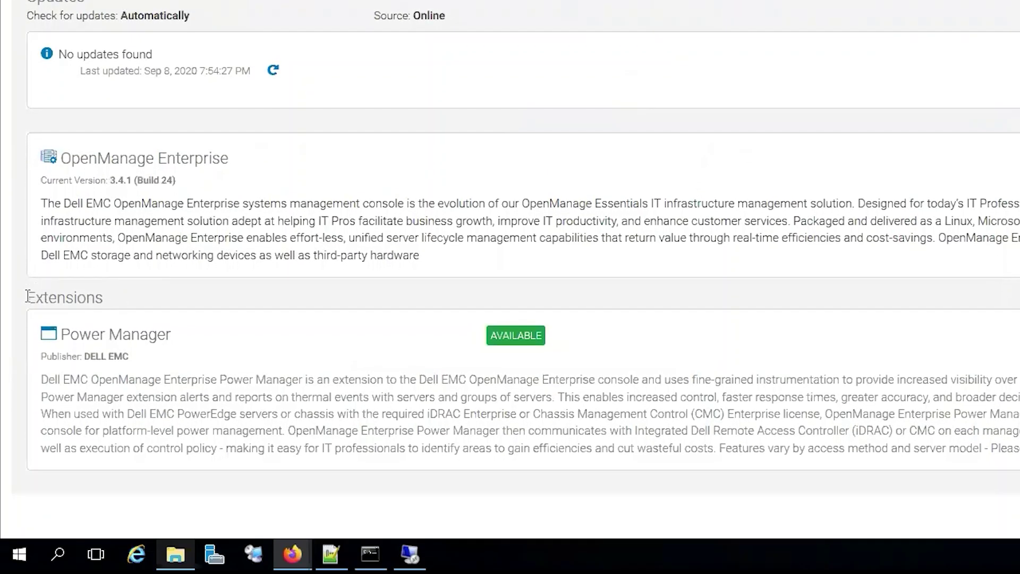
pyautogui.click(243, 303)
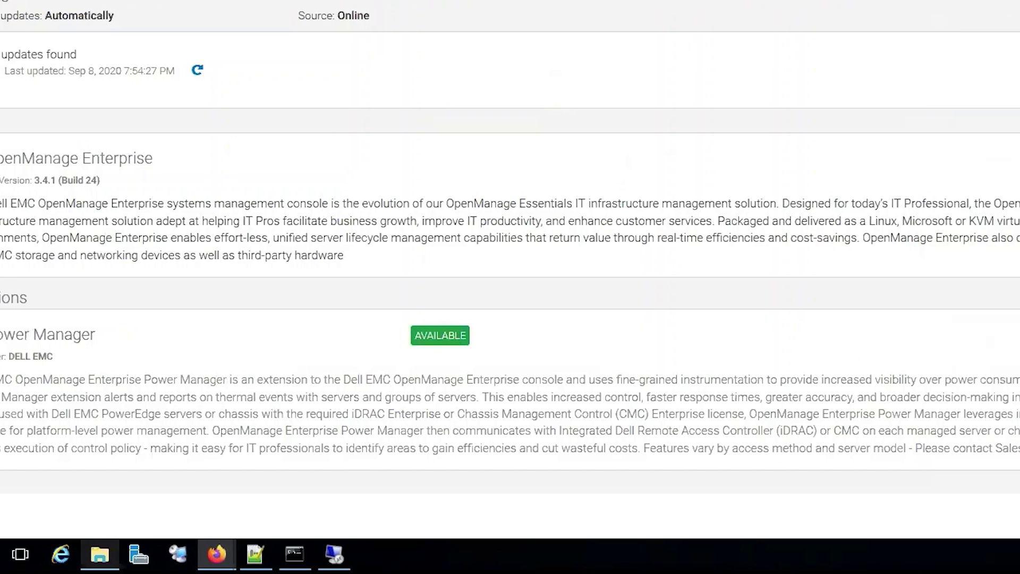
# Choose Power Manager version 1.2.0.20 and start downloading the 5.05 MB extension
pyautogui.click(944, 336)
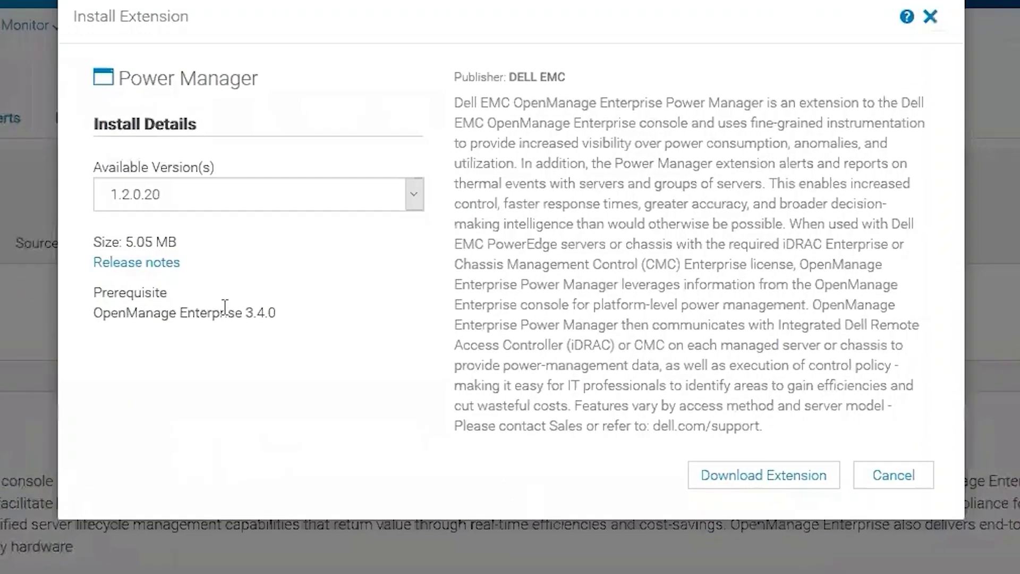
pyautogui.click(414, 193)
pyautogui.click(413, 193)
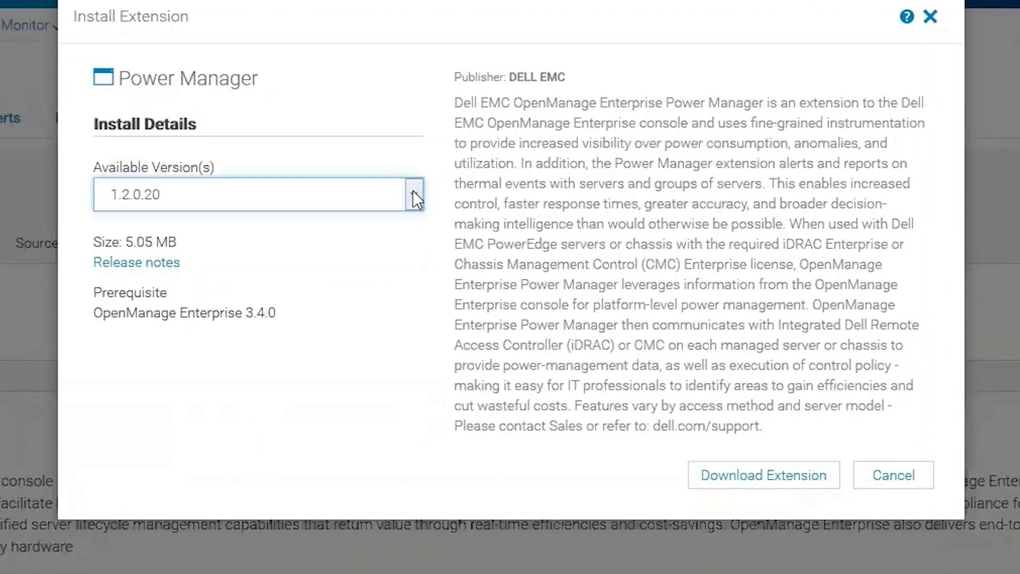
pyautogui.click(414, 193)
pyautogui.click(413, 193)
pyautogui.moveTo(95, 312); pyautogui.dragTo(278, 311)
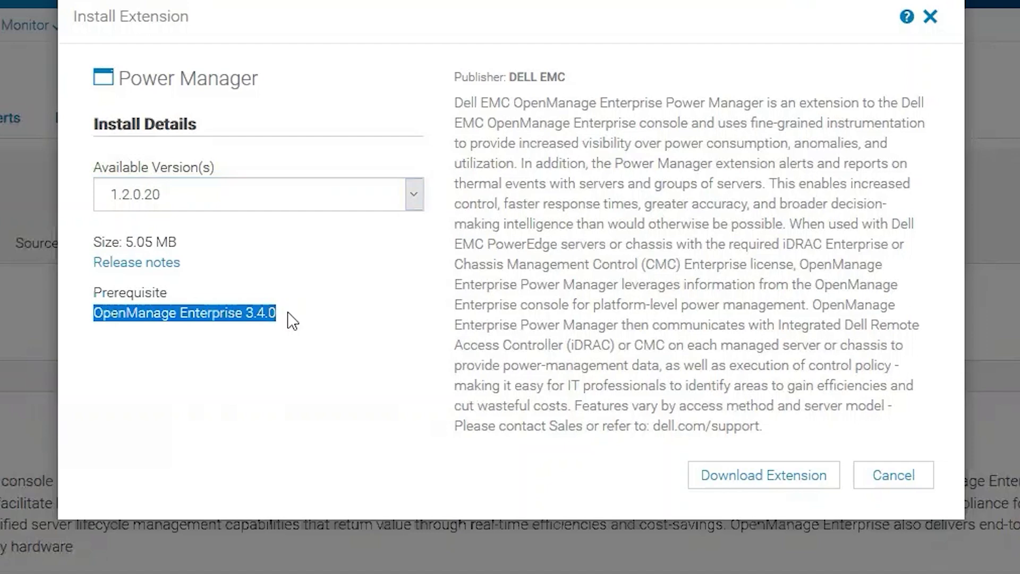
pyautogui.click(294, 313)
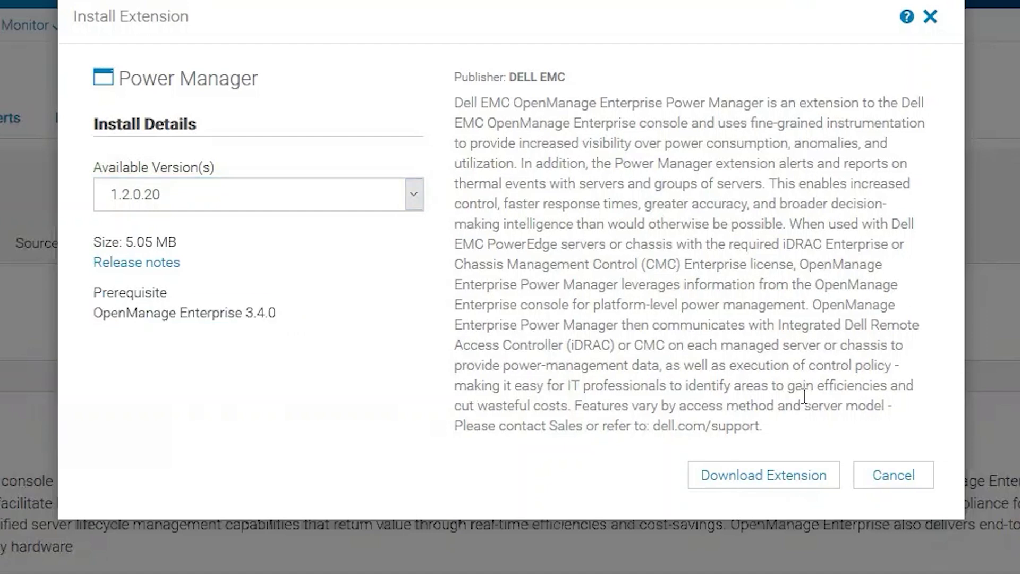
pyautogui.click(780, 474)
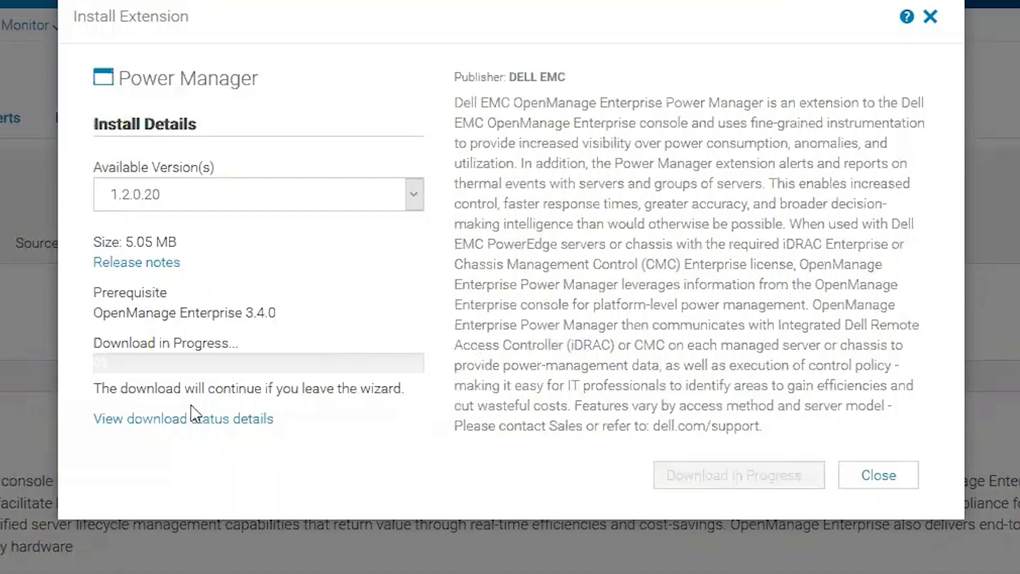
# Confirm the Power Manager download job completed at 100%, then return to Console and Extensions
pyautogui.click(187, 420)
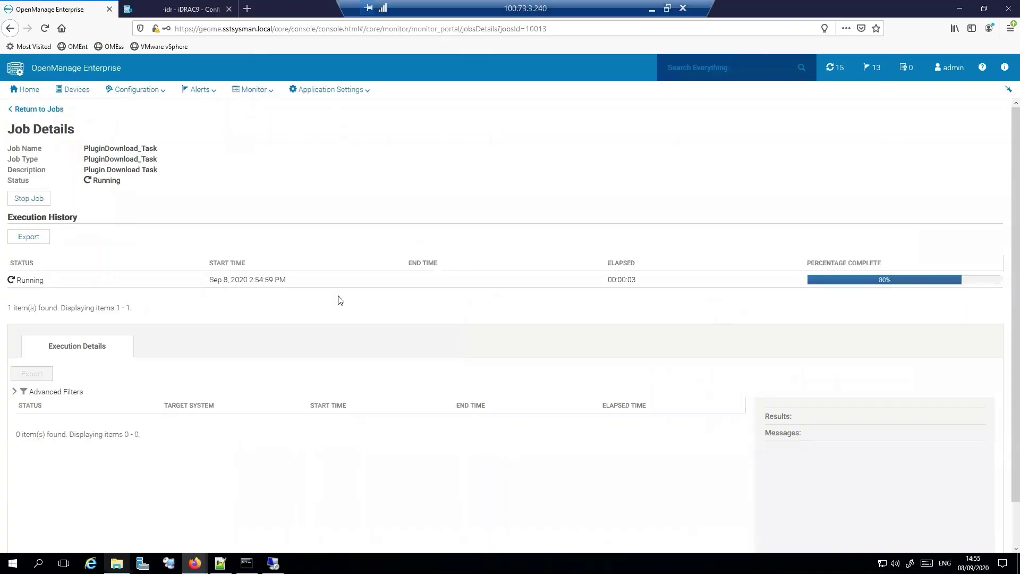
pyautogui.click(269, 279)
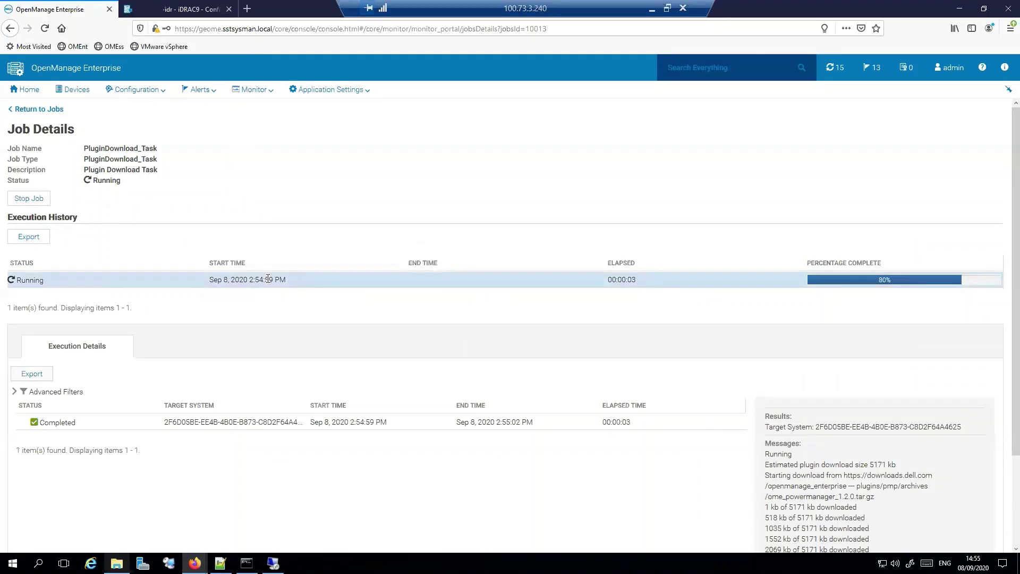
pyautogui.click(386, 424)
pyautogui.click(359, 89)
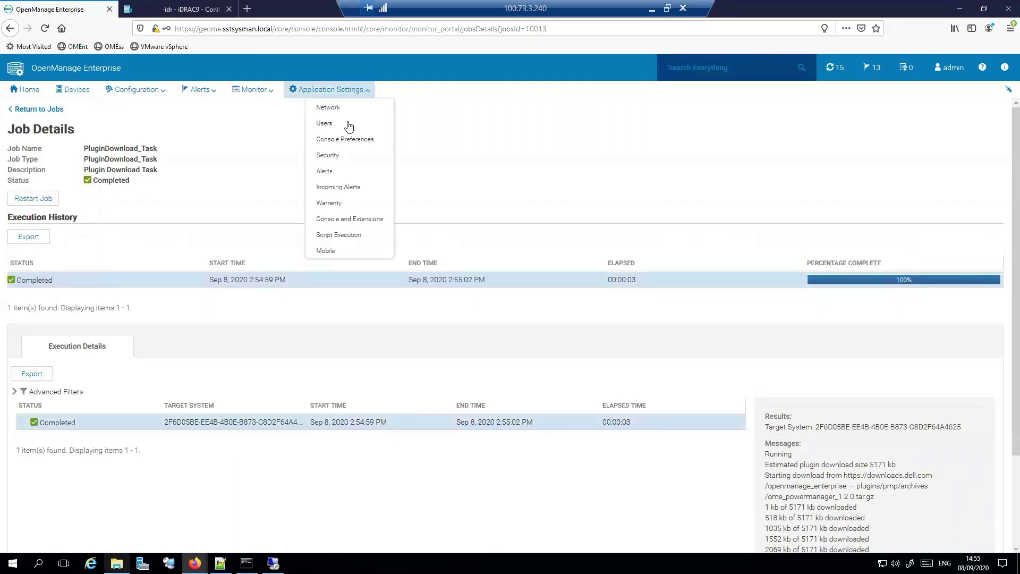
pyautogui.click(359, 216)
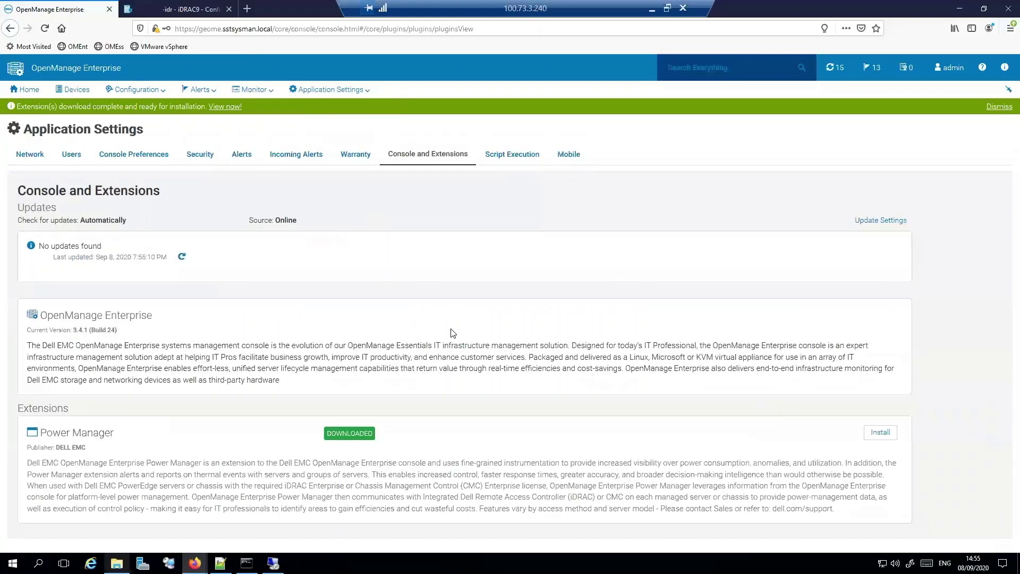
# Install the downloaded Power Manager, acknowledging the appliance snapshot agreement before confirming
pyautogui.click(883, 433)
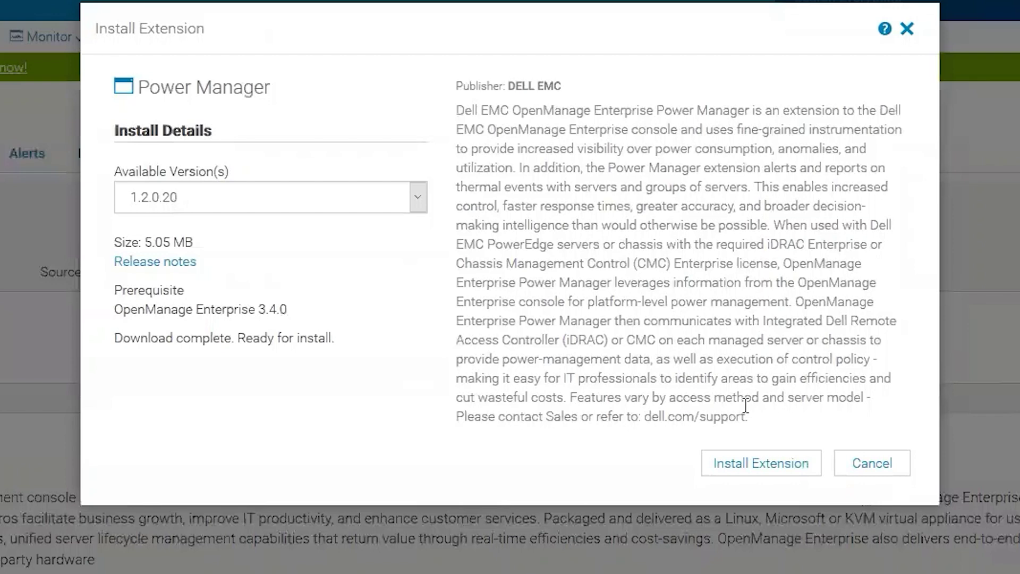
pyautogui.click(775, 467)
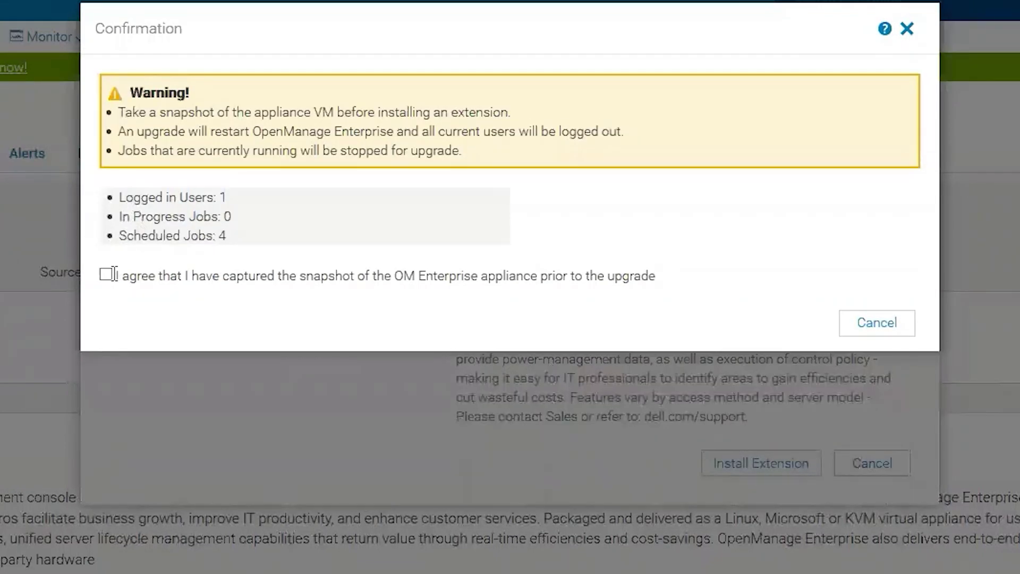
pyautogui.click(105, 276)
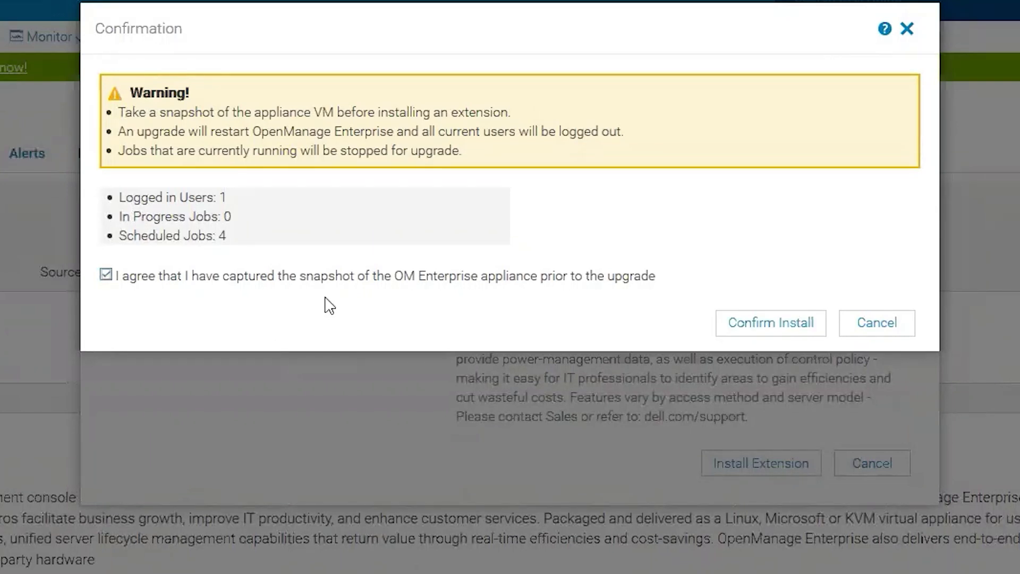
pyautogui.click(799, 325)
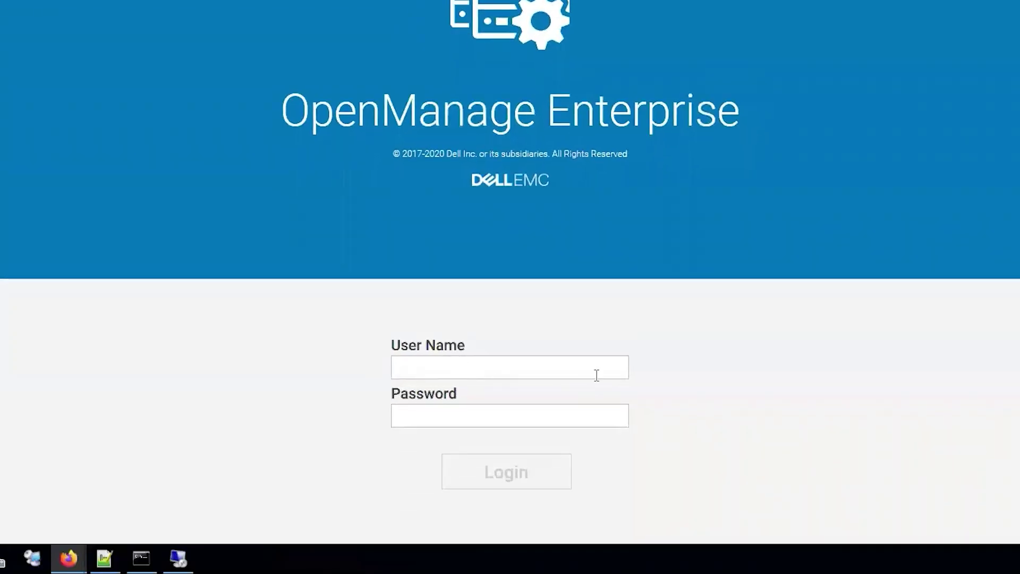
# Log back in with the administrator user name and password
pyautogui.click(501, 367)
pyautogui.click(501, 367)
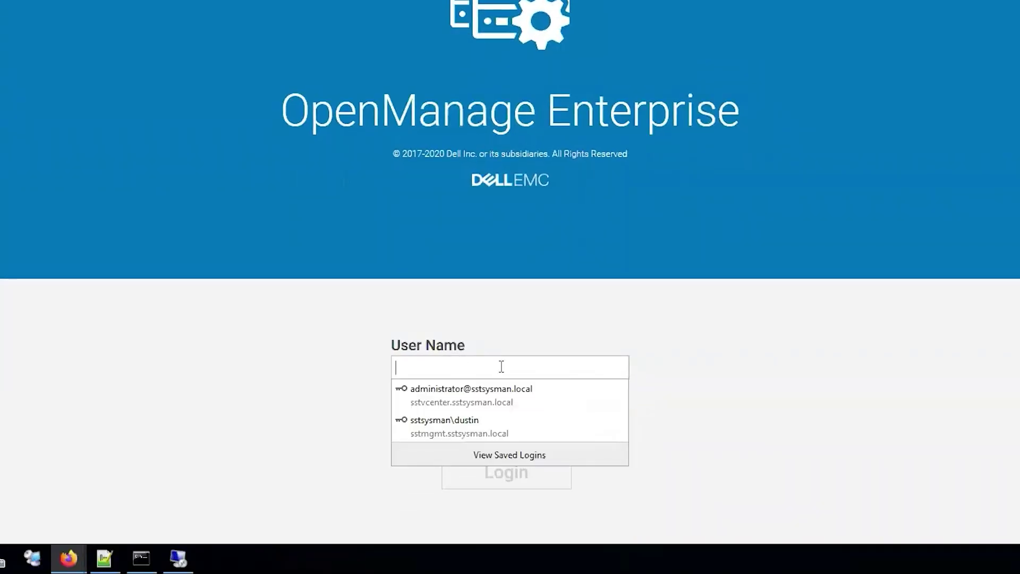
pyautogui.write('Admin')
pyautogui.press('BackSpace')
pyautogui.press('BackSpace')
pyautogui.press('BackSpace')
pyautogui.press('BackSpace')
pyautogui.press('BackSpace')
pyautogui.write('admin')
pyautogui.press('Tab')
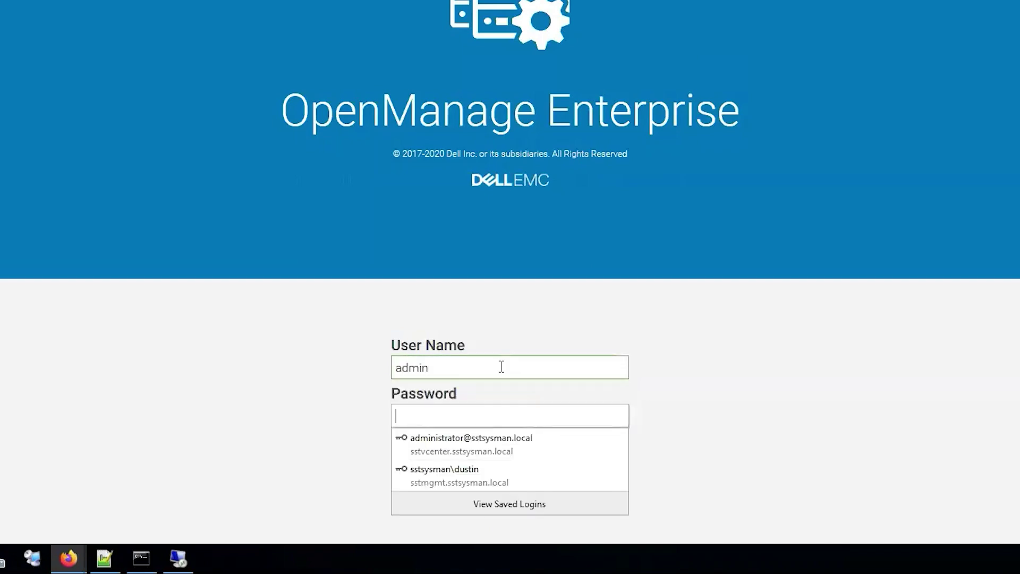
pyautogui.write('********')
pyautogui.press('Return')
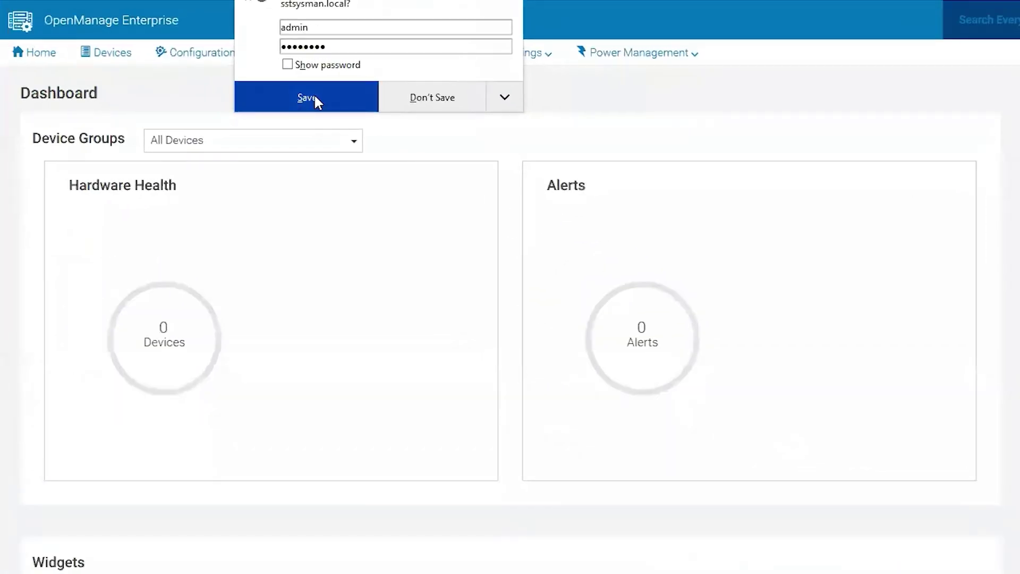
# Save the login in the browser and check Console and Extensions shows Power Manager 1.2.0.20 INSTALLED
pyautogui.click(315, 99)
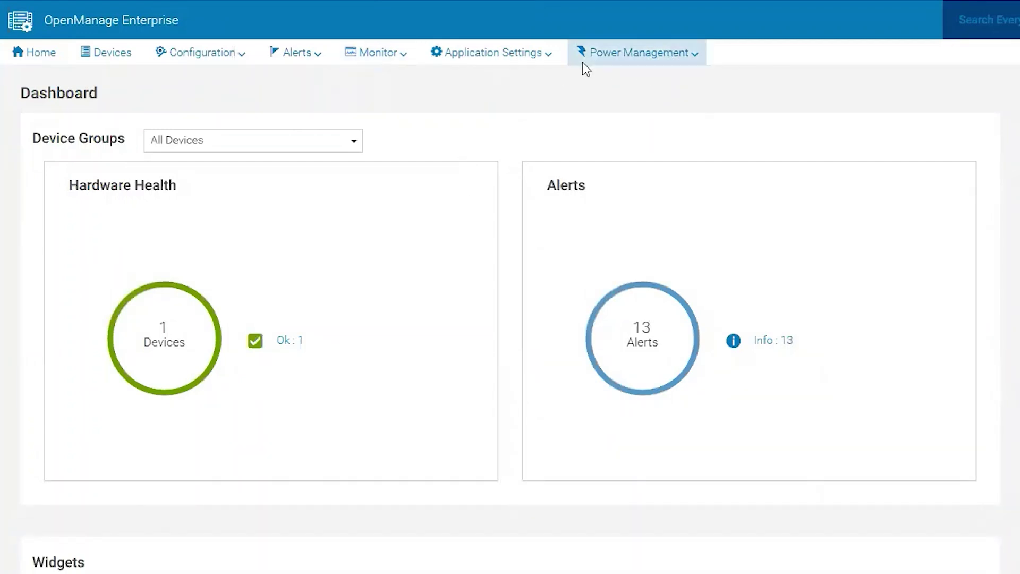
pyautogui.click(665, 59)
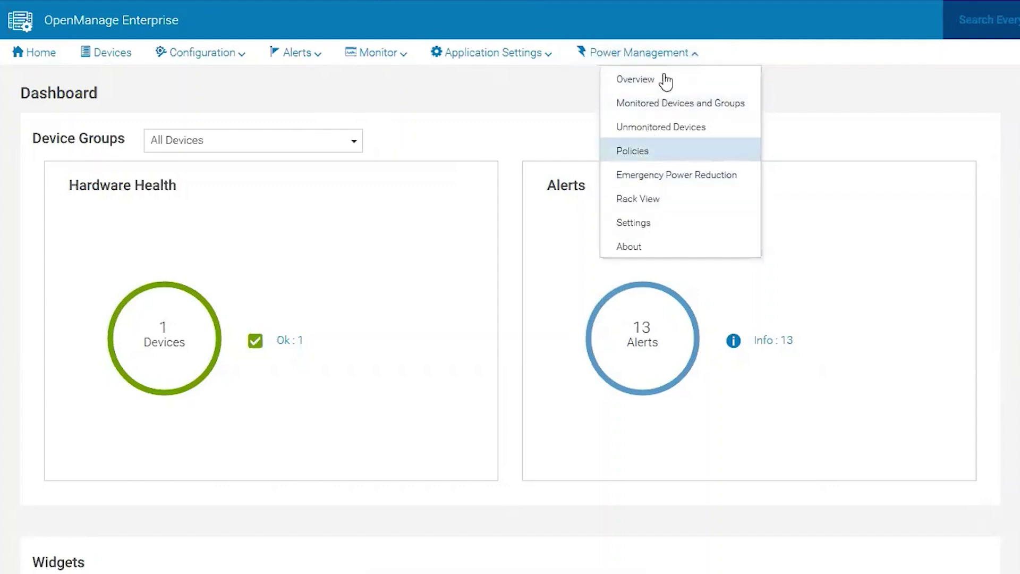
pyautogui.click(529, 55)
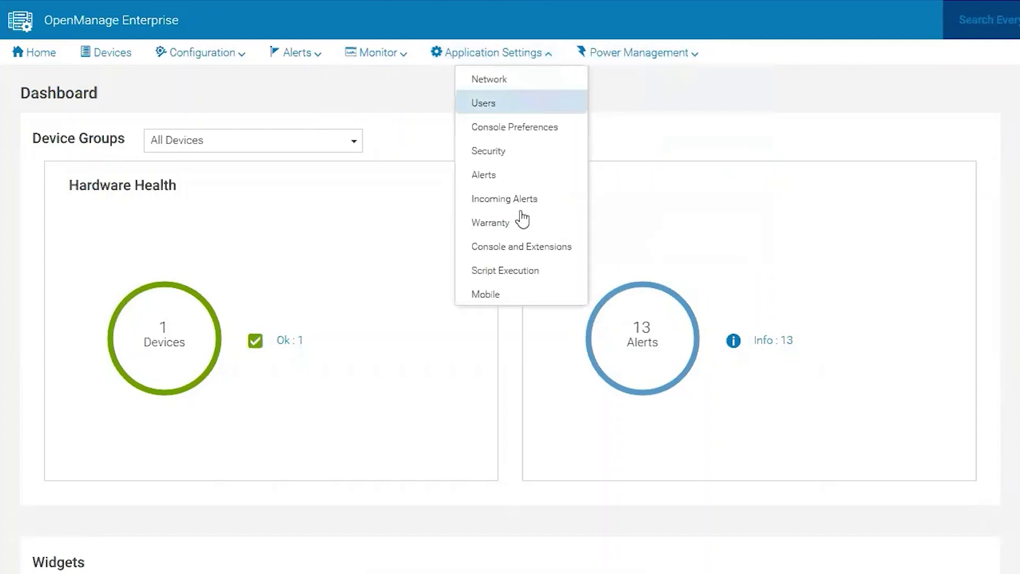
pyautogui.click(532, 246)
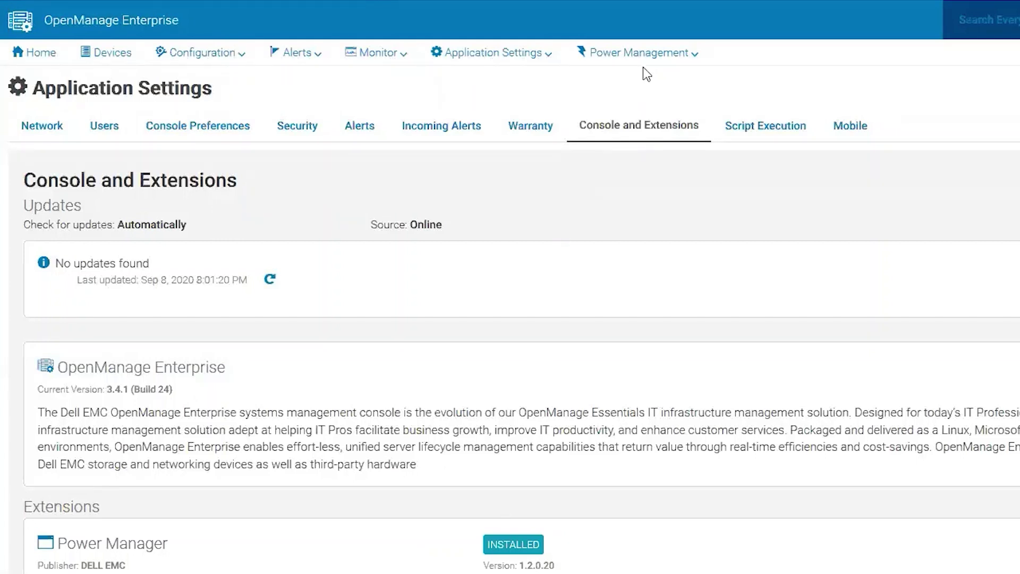
# Open Power Management Settings, showing Watt, Celsius, 15-minute interval and 3-month durations
pyautogui.click(640, 53)
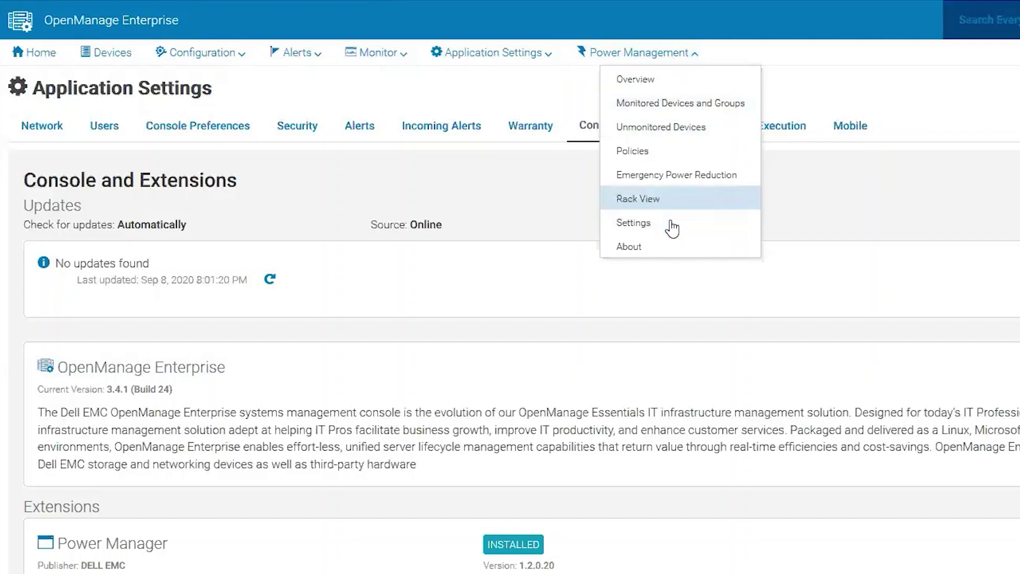
pyautogui.click(671, 223)
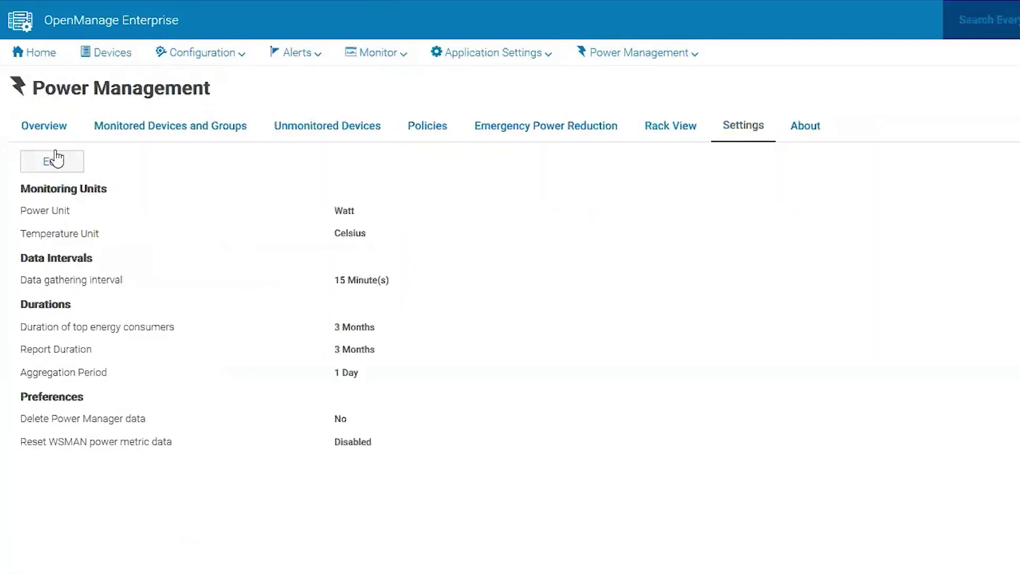